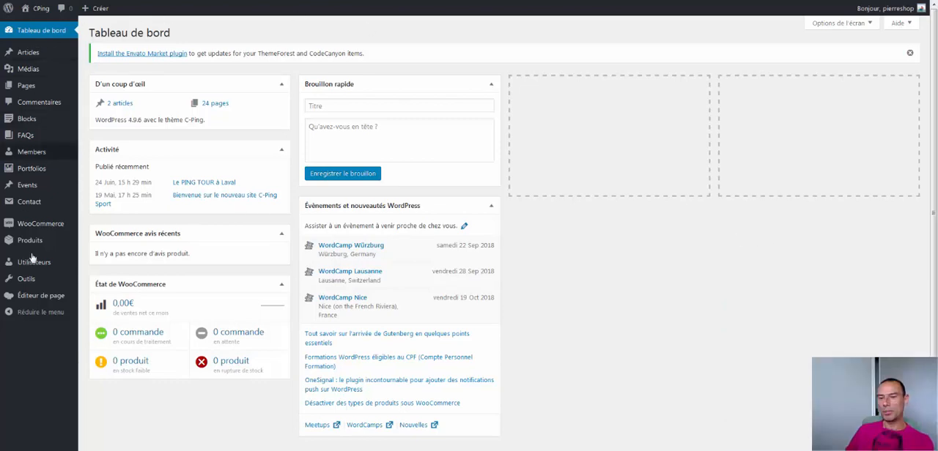
Open the article "Le PING TOUR à Laval" for editing from the list of all articles
{"action": "left_click", "coordinate": [28, 55]}
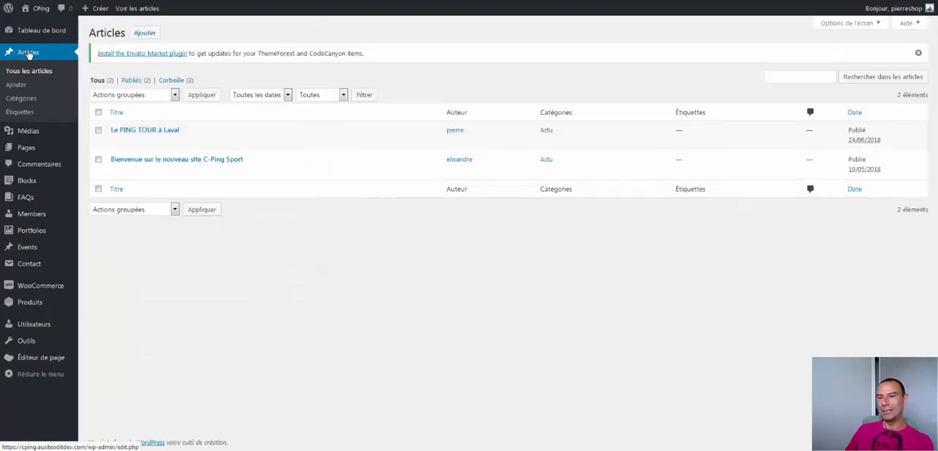
{"action": "left_click", "coordinate": [142, 130]}
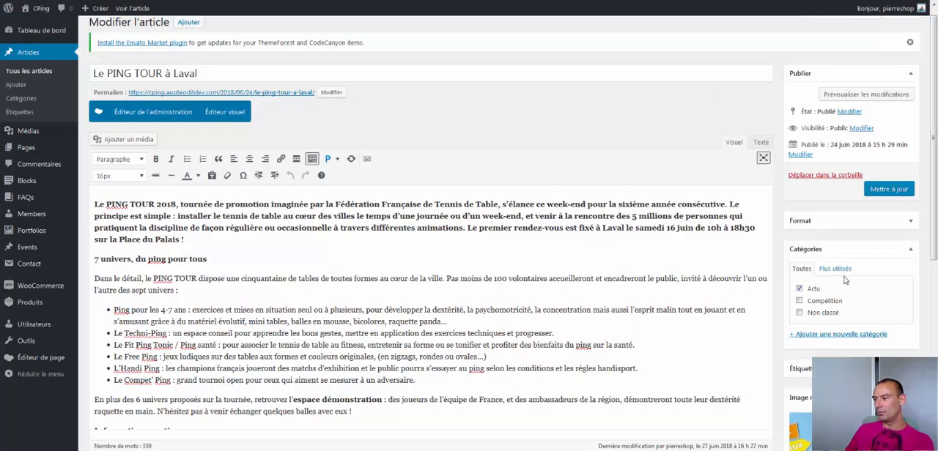
Try collapsing and expanding the Catégories box in the article editor
{"action": "left_click", "coordinate": [909, 252]}
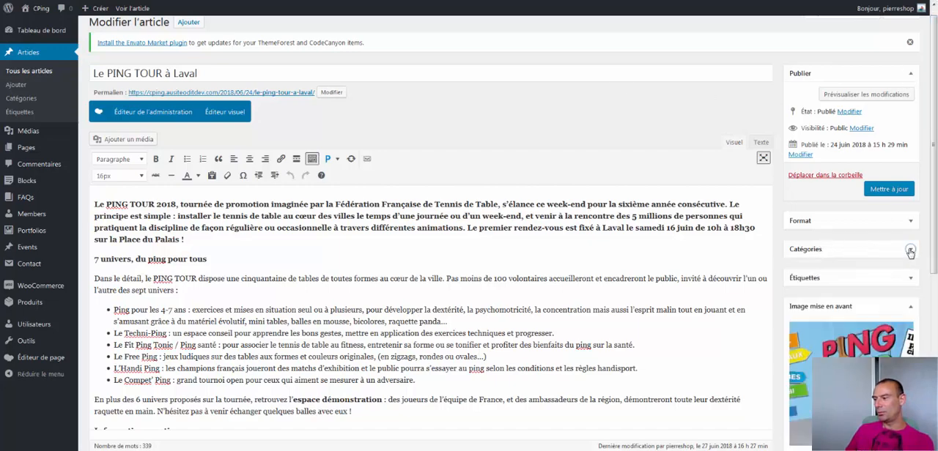
{"action": "left_click", "coordinate": [909, 252]}
{"action": "left_click", "coordinate": [910, 252]}
{"action": "left_click", "coordinate": [910, 252]}
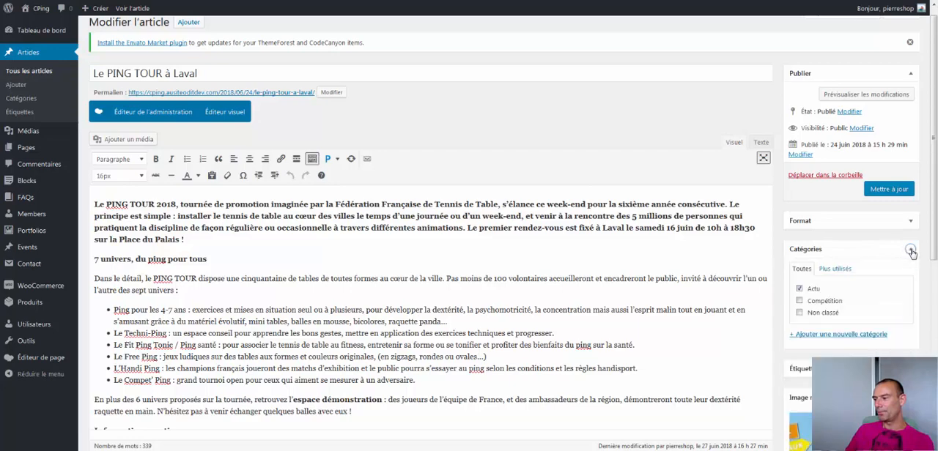
{"action": "left_click", "coordinate": [910, 252]}
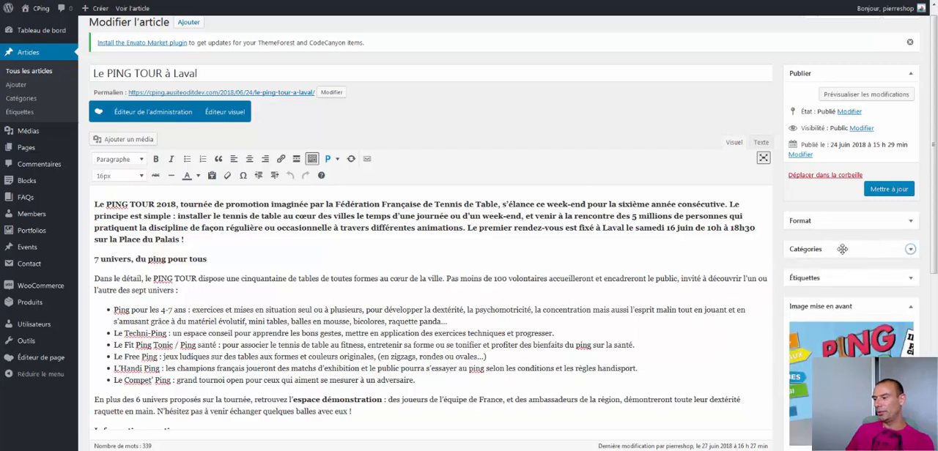
{"action": "left_click", "coordinate": [909, 252]}
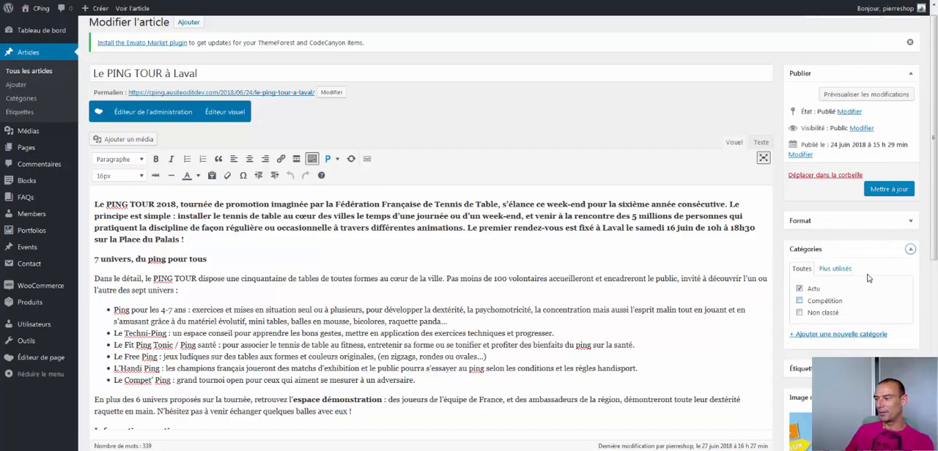
{"action": "left_click", "coordinate": [910, 250]}
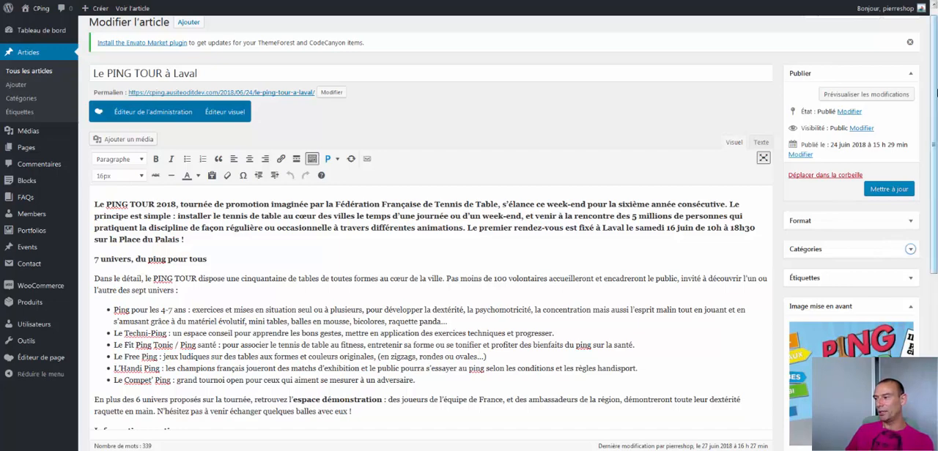
{"action": "scroll", "coordinate": [936, 93], "scroll_direction": "down", "scroll_amount": 1}
{"action": "scroll", "coordinate": [936, 93], "scroll_direction": "up", "scroll_amount": 2}
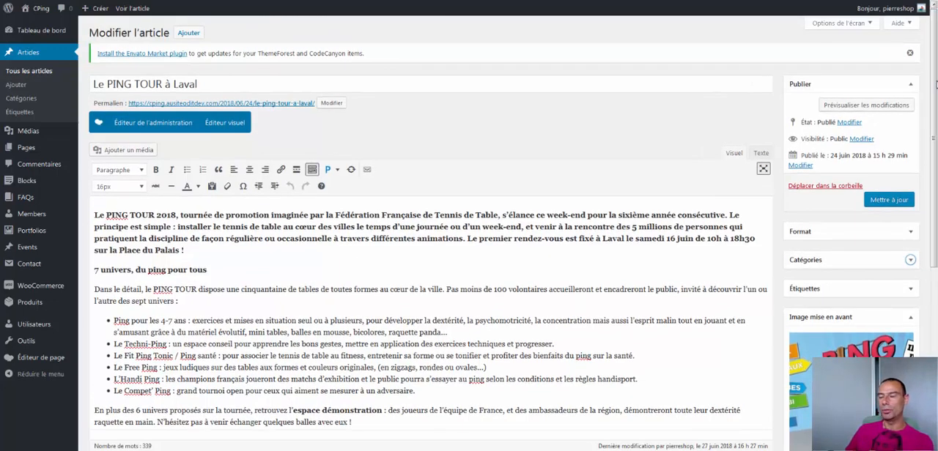
Expand the Catégories box, move it above Format, and also assign the article to the Compétition category
{"action": "left_click", "coordinate": [910, 260]}
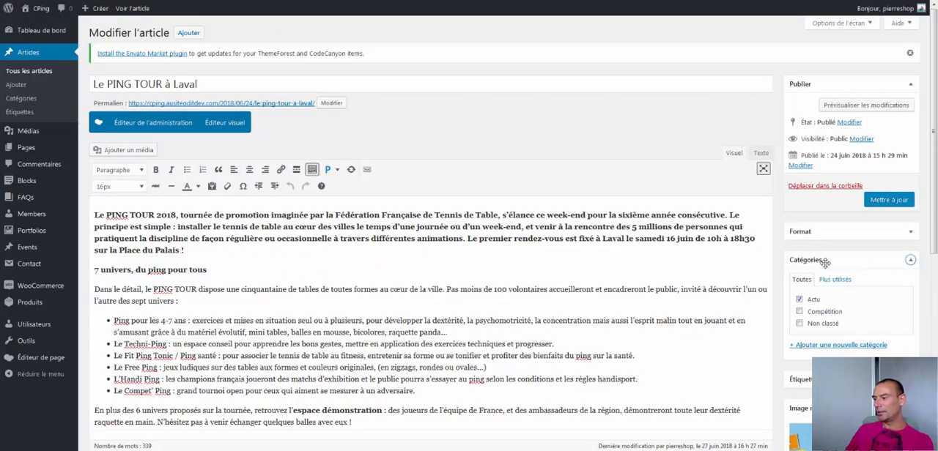
{"action": "left_click_drag", "start_coordinate": [819, 262], "coordinate": [838, 229]}
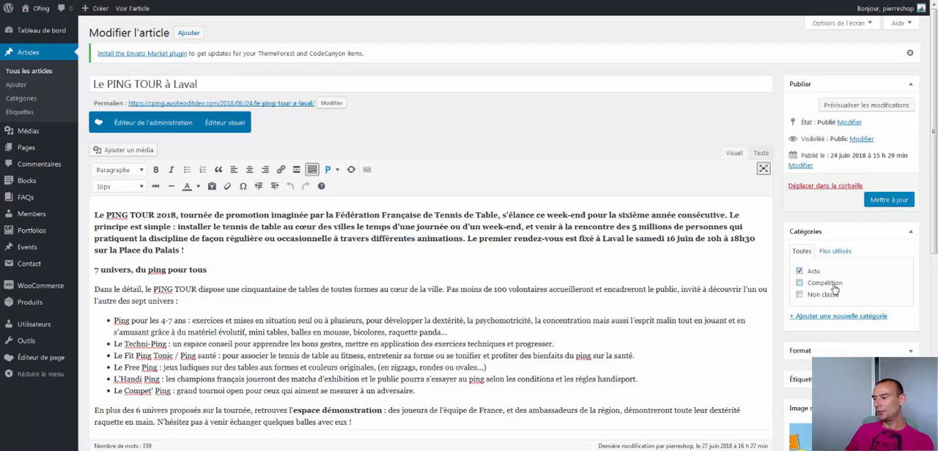
{"action": "left_click", "coordinate": [799, 283]}
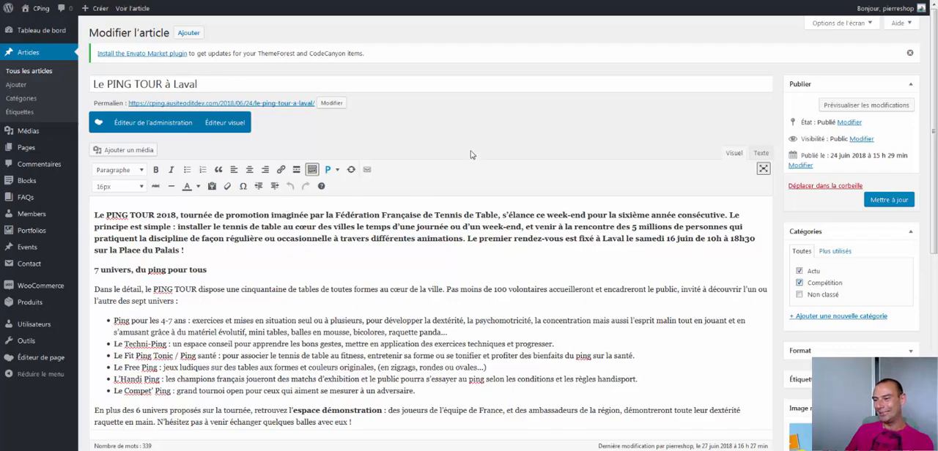
{"action": "left_click", "coordinate": [799, 283]}
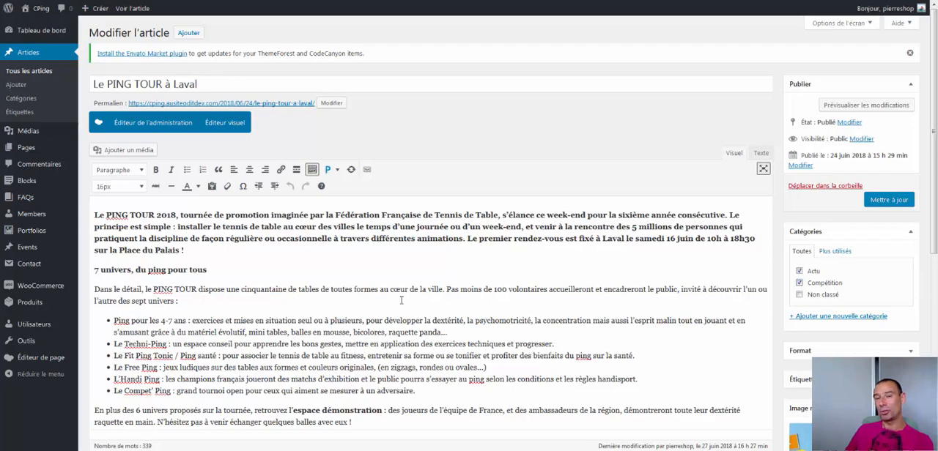
Add a new category named "Voyages" without a parent category from within the article editor
{"action": "left_click", "coordinate": [850, 317]}
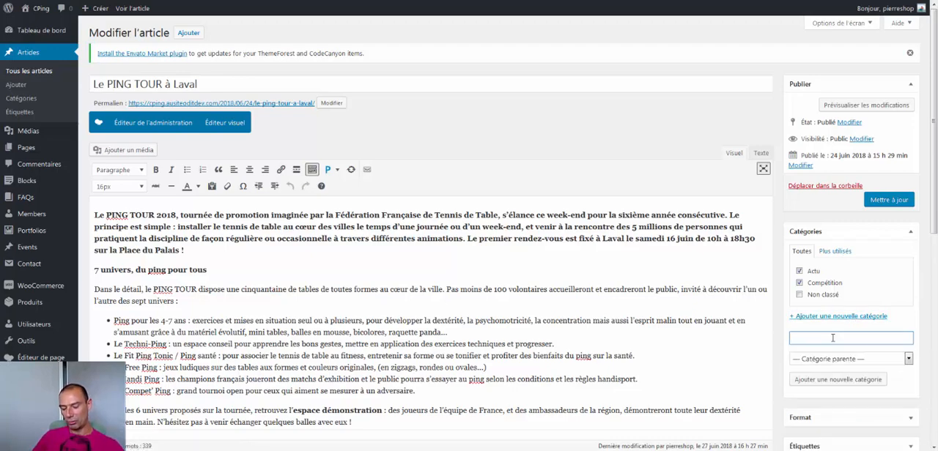
{"action": "type", "text": "Vo"}
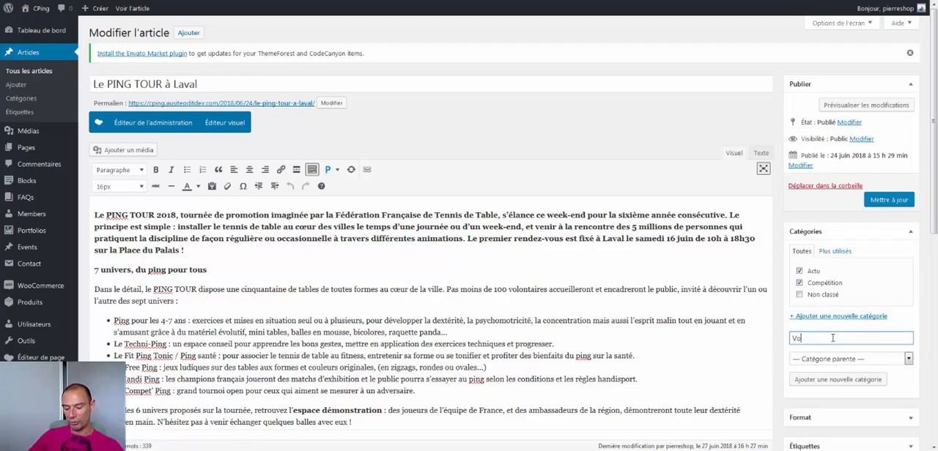
{"action": "type", "text": "yages"}
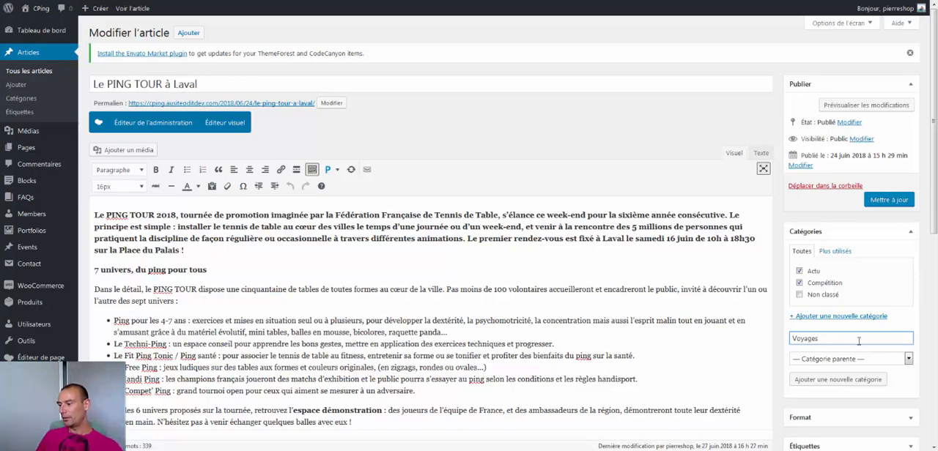
{"action": "left_click", "coordinate": [856, 360]}
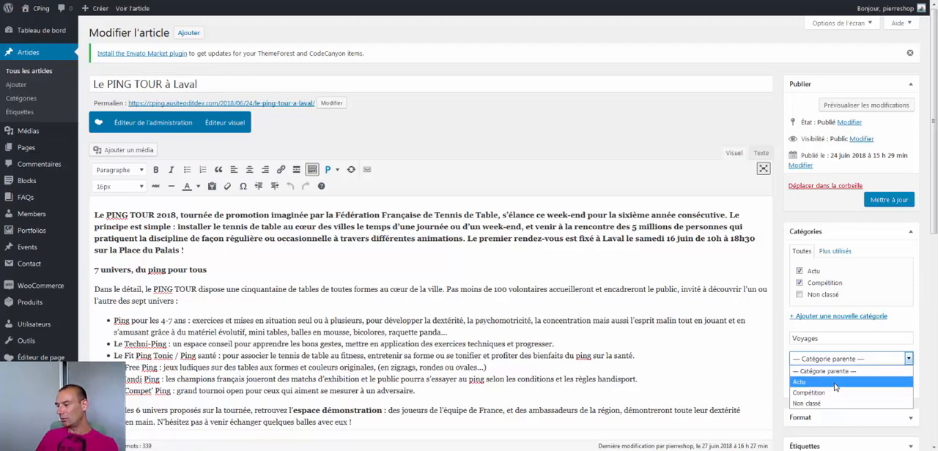
{"action": "left_click", "coordinate": [776, 359]}
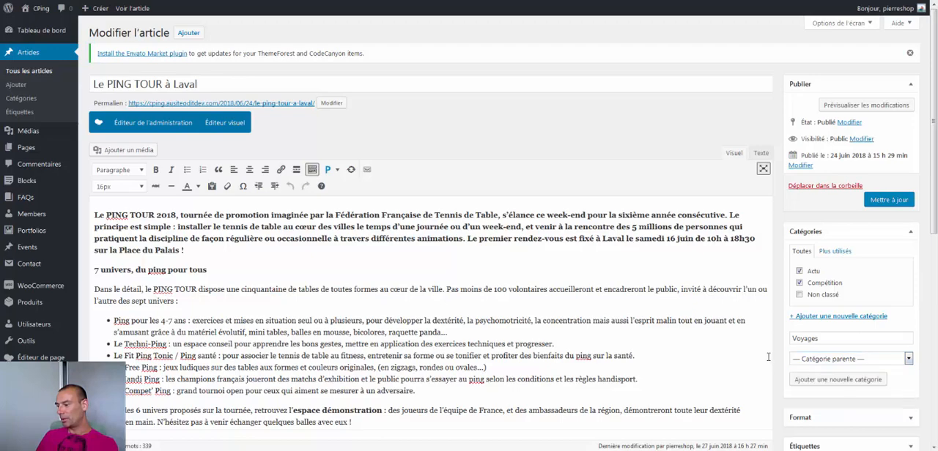
{"action": "left_click", "coordinate": [835, 382]}
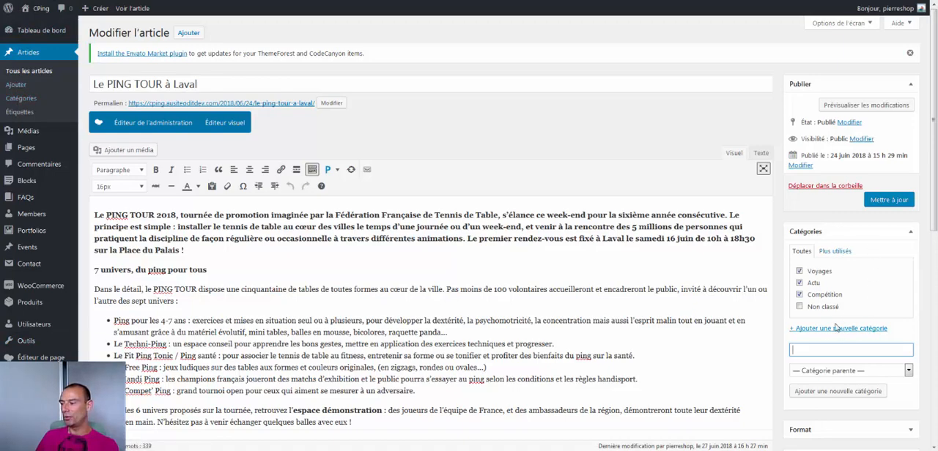
On the article categories page, create a category named "Test" with no parent, leaving the slug and description empty
{"action": "left_click", "coordinate": [22, 103]}
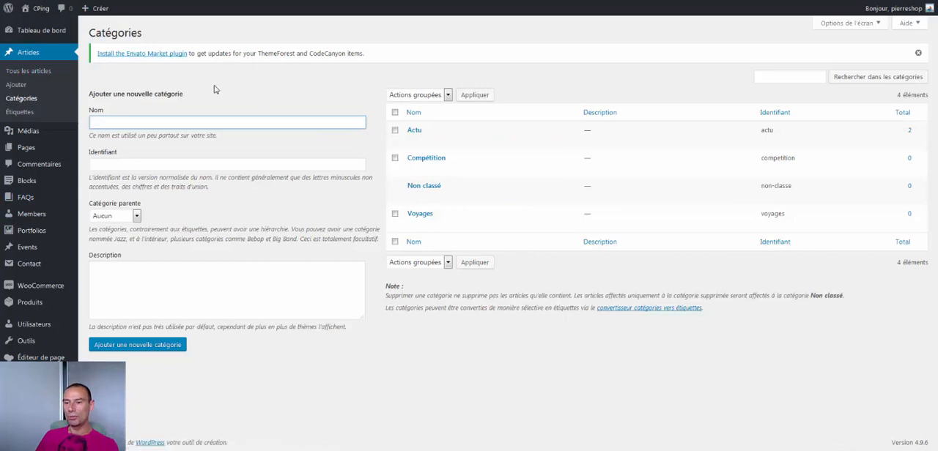
{"action": "left_click", "coordinate": [163, 120]}
{"action": "type", "text": "Test"}
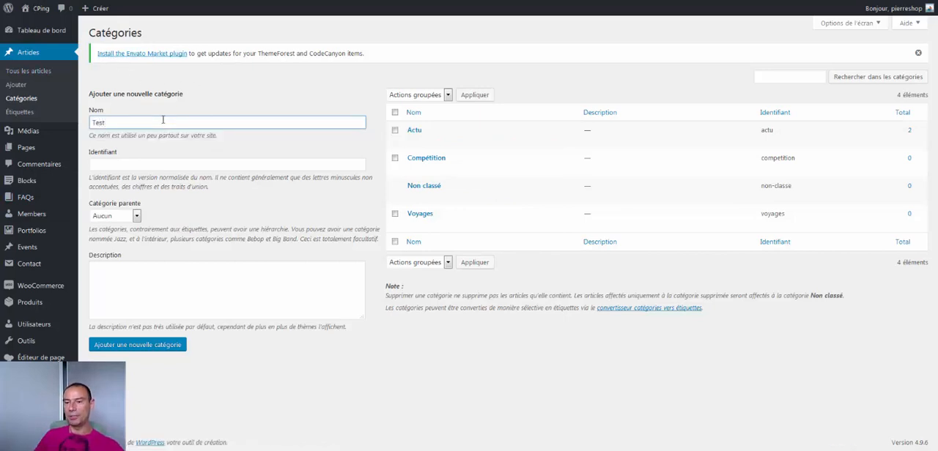
{"action": "left_click", "coordinate": [99, 162]}
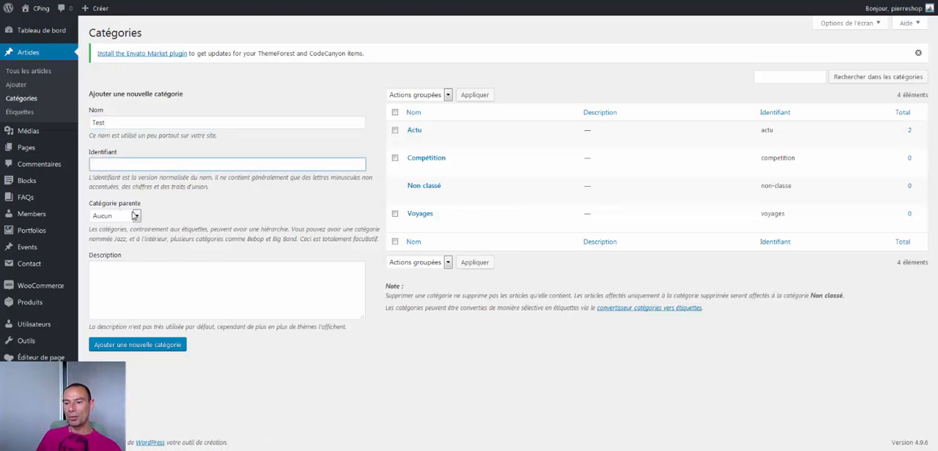
{"action": "left_click", "coordinate": [107, 214]}
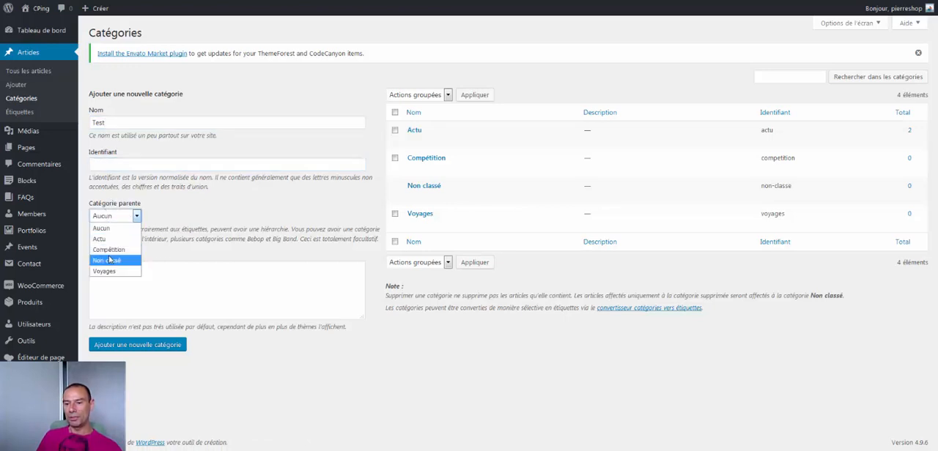
{"action": "left_click", "coordinate": [206, 217]}
{"action": "left_click", "coordinate": [129, 282]}
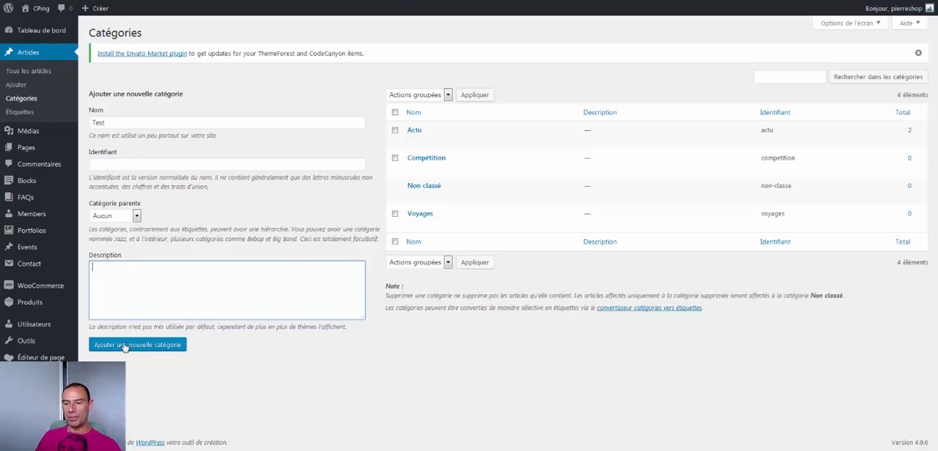
{"action": "left_click", "coordinate": [156, 348]}
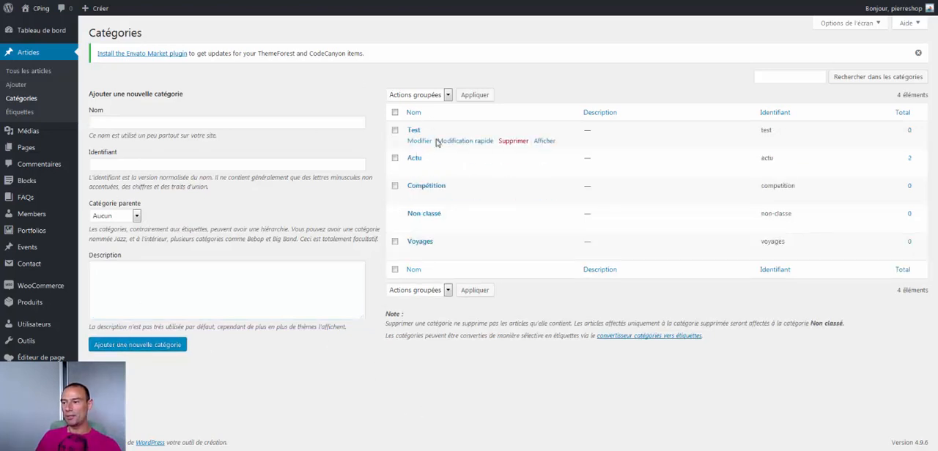
Rename the Test category to "Tests" with a quick edit and update it
{"action": "left_click", "coordinate": [465, 141]}
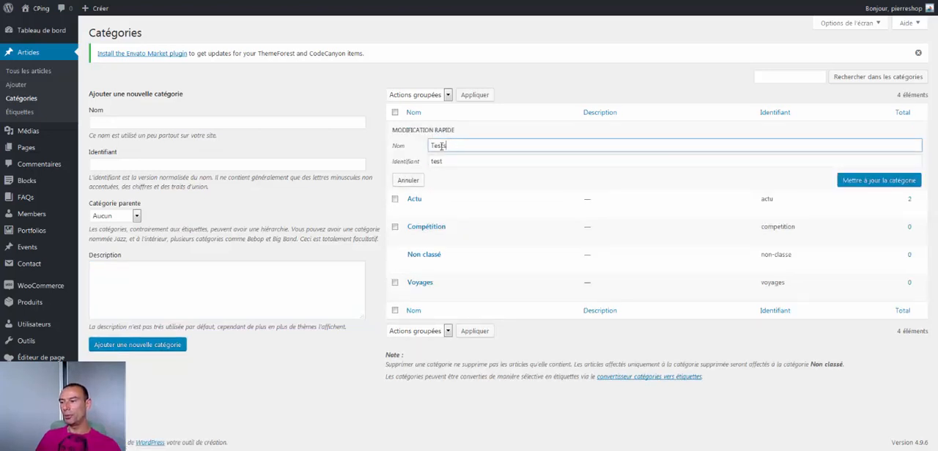
{"action": "left_click", "coordinate": [905, 185]}
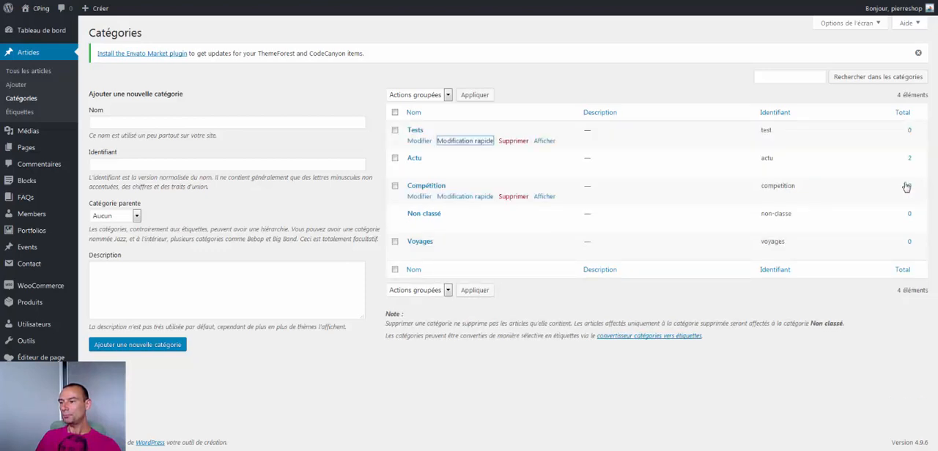
Open the full edit form of the Tests category and examine its available options
{"action": "left_click", "coordinate": [420, 142]}
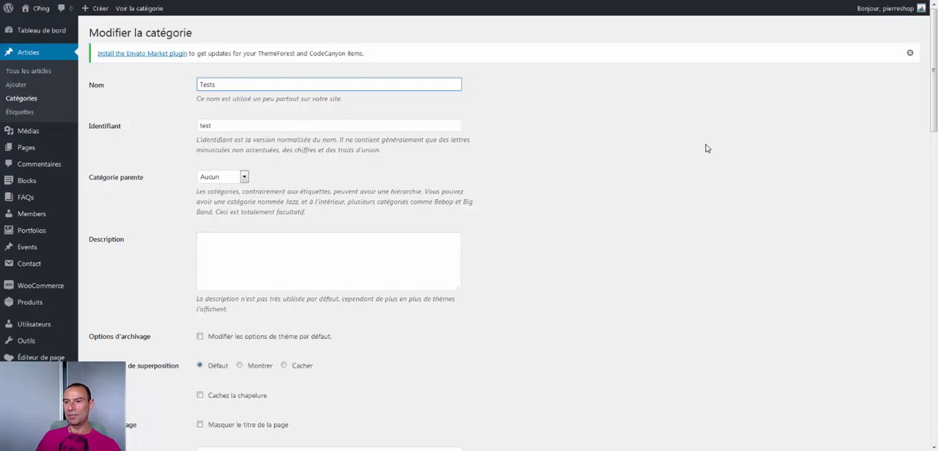
{"action": "key", "text": "ctrl+a"}
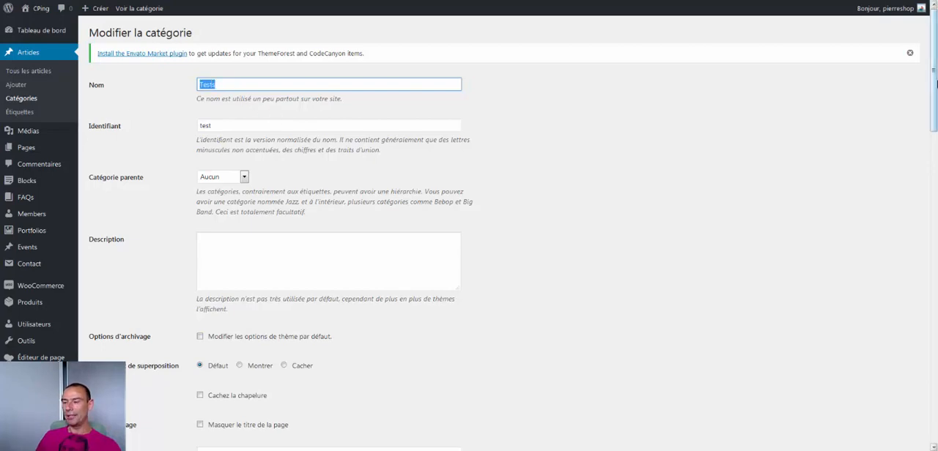
{"action": "mouse_move", "coordinate": [935, 84]}
{"action": "left_mouse_down"}
{"action": "mouse_move", "coordinate": [913, 381]}
{"action": "mouse_move", "coordinate": [930, 307]}
{"action": "mouse_move", "coordinate": [934, 70]}
{"action": "left_mouse_up"}
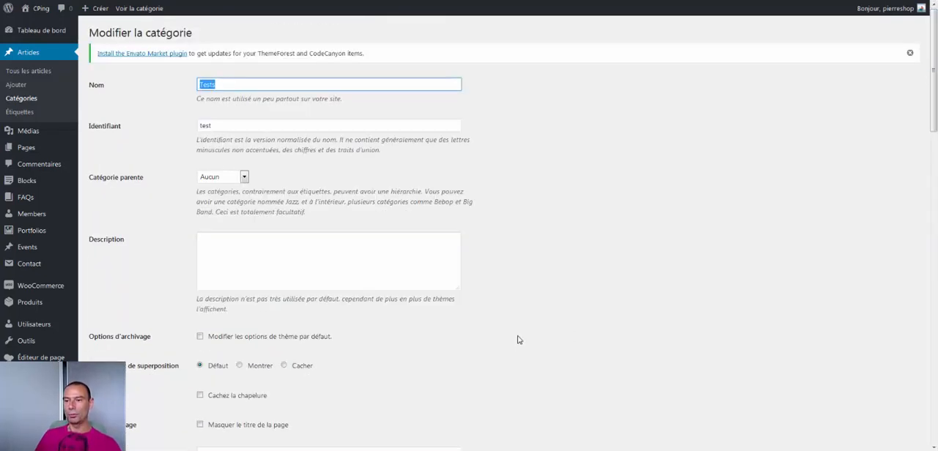
Return to the list of all articles, and from there open the management page for product categories
{"action": "left_click", "coordinate": [32, 70]}
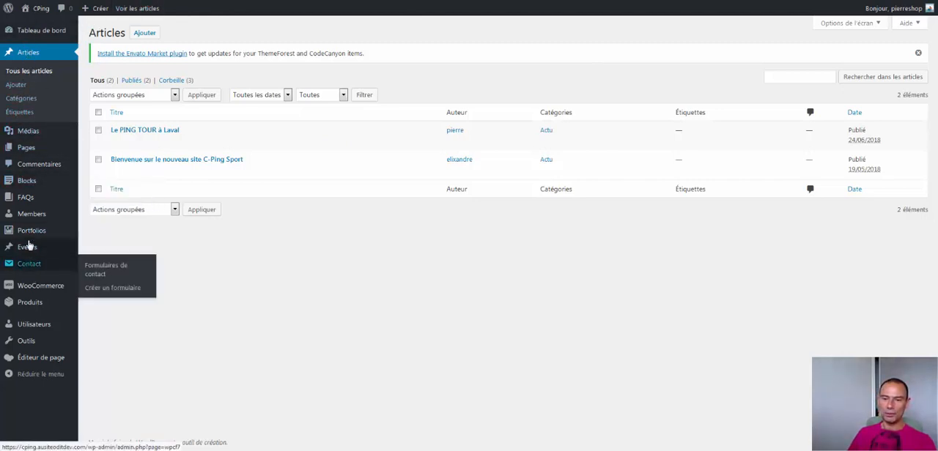
{"action": "mouse_move", "coordinate": [26, 308]}
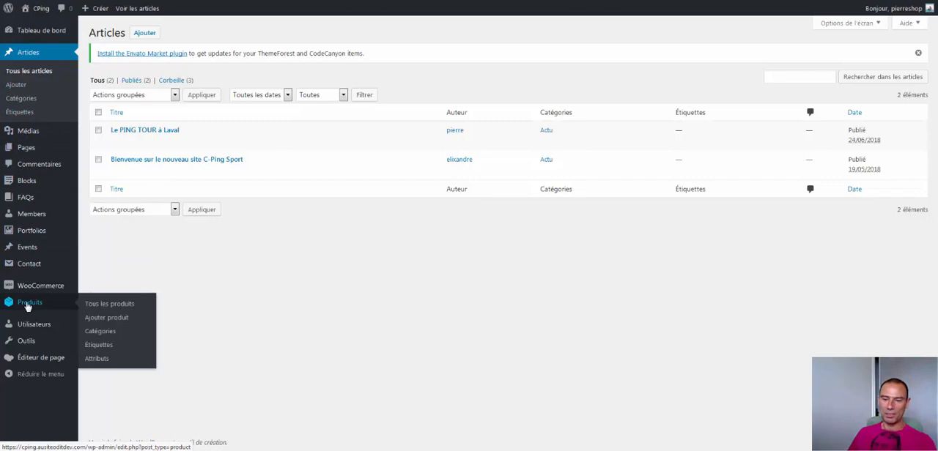
{"action": "left_click", "coordinate": [103, 333]}
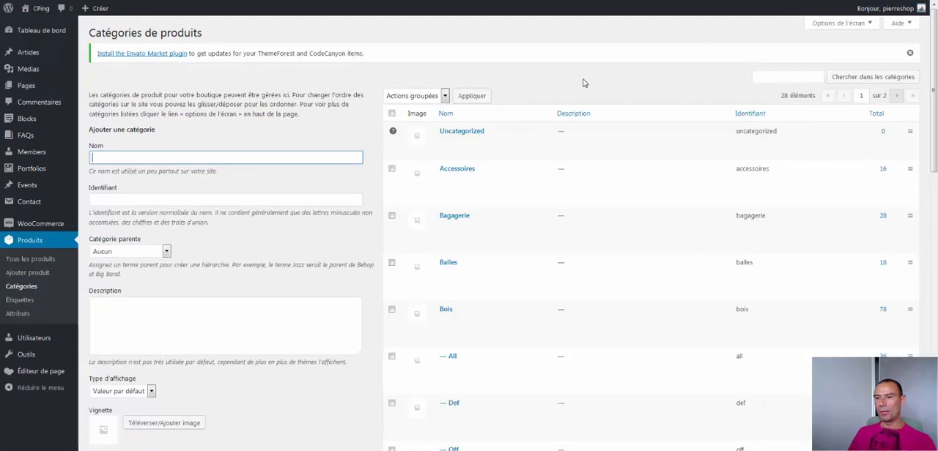
Highlight the product categories page heading, and open the Accessoires product category for editing
{"action": "left_click_drag", "start_coordinate": [92, 32], "coordinate": [223, 38]}
{"action": "left_click", "coordinate": [144, 35]}
{"action": "left_click_drag", "start_coordinate": [89, 35], "coordinate": [213, 40]}
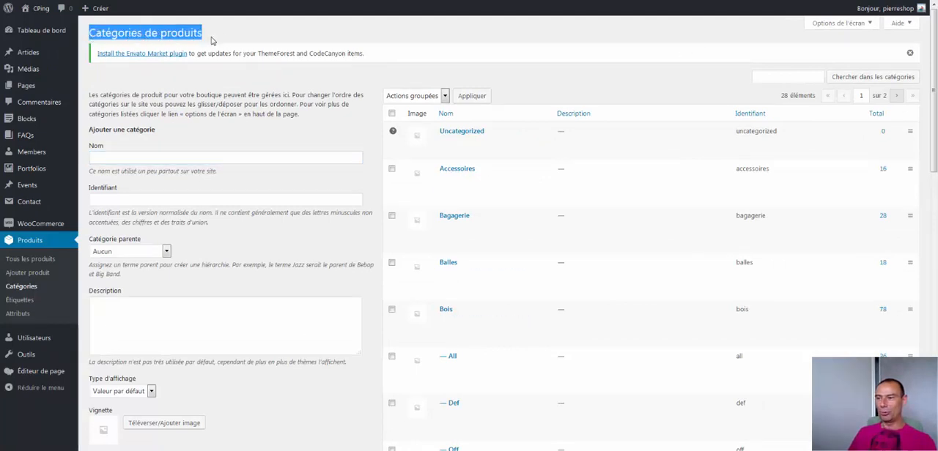
{"action": "left_click", "coordinate": [212, 40]}
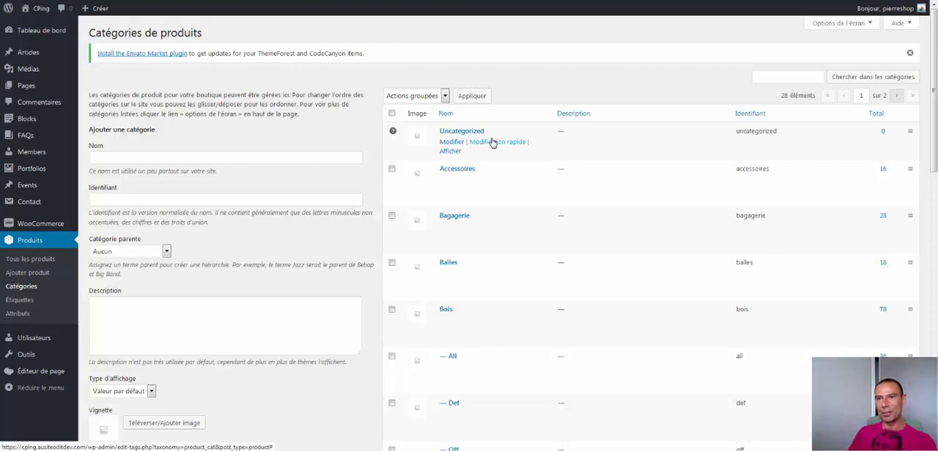
{"action": "left_click", "coordinate": [457, 170]}
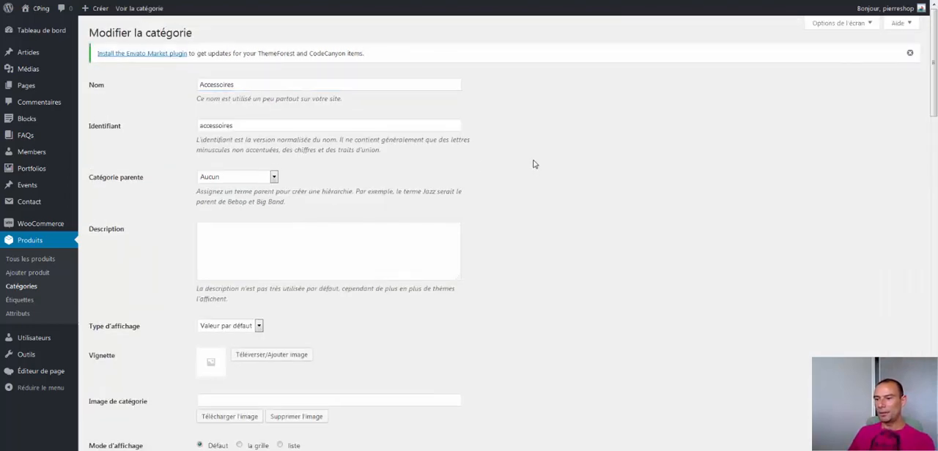
Add a picture of a tape roll as the thumbnail of the Accessoires product category and save the update
{"action": "scroll", "coordinate": [366, 219], "scroll_direction": "down", "scroll_amount": 2}
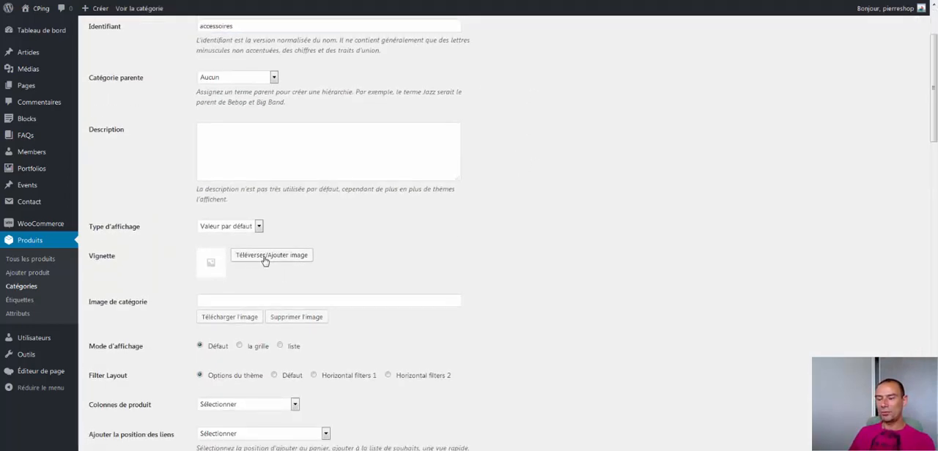
{"action": "left_click", "coordinate": [264, 258]}
{"action": "left_click", "coordinate": [282, 283]}
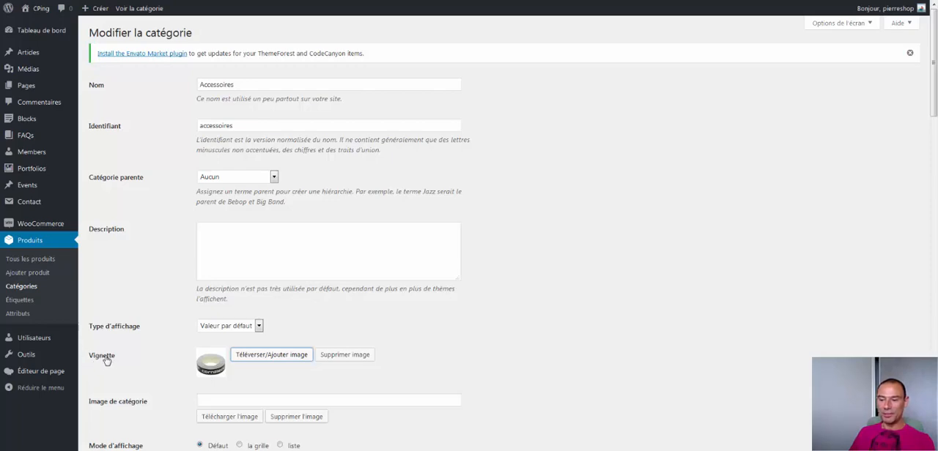
{"action": "left_click", "coordinate": [631, 339]}
{"action": "left_click_drag", "start_coordinate": [934, 90], "coordinate": [933, 415]}
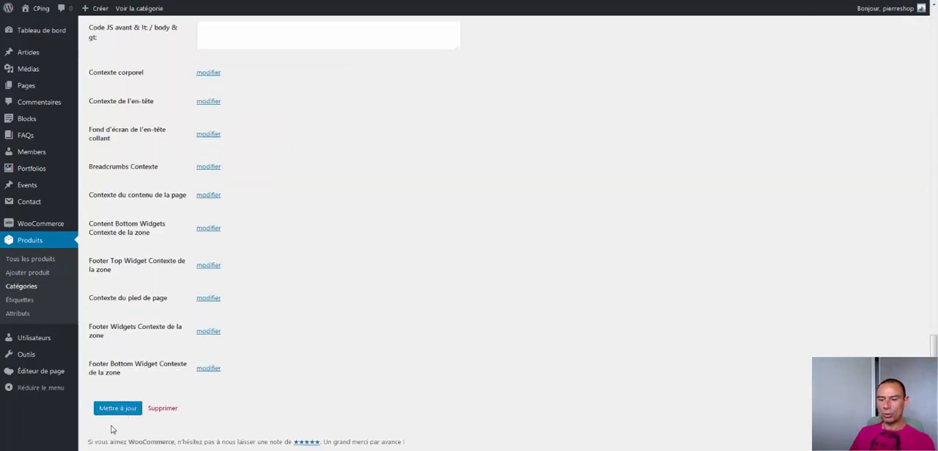
{"action": "left_click", "coordinate": [121, 408]}
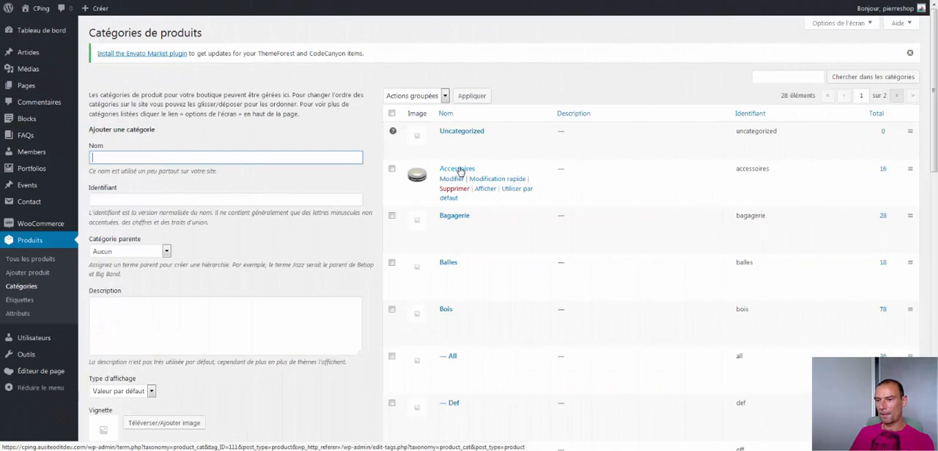
Create a new product category named "Test" with no parent category and the default display type
{"action": "left_click_drag", "start_coordinate": [100, 130], "coordinate": [169, 140]}
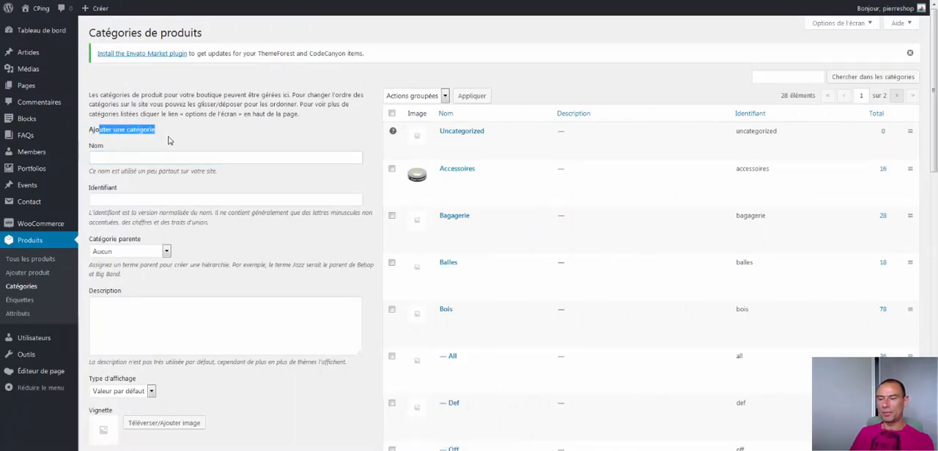
{"action": "left_click", "coordinate": [174, 138]}
{"action": "left_click", "coordinate": [145, 159]}
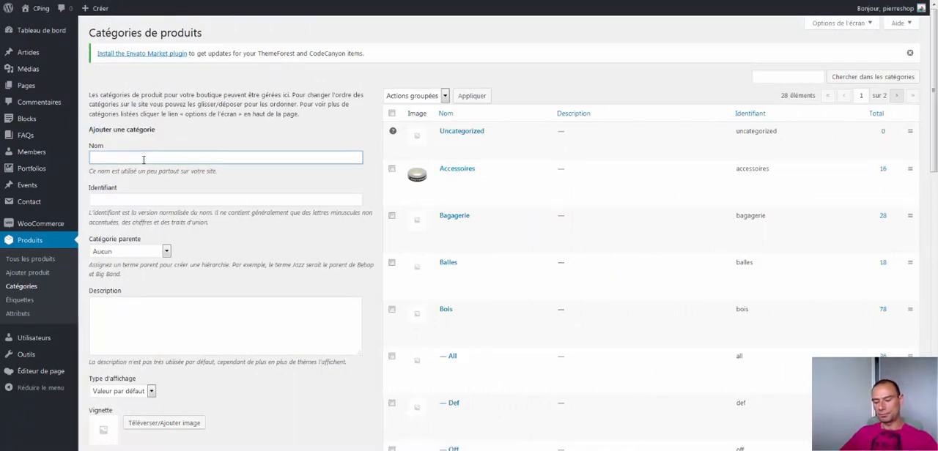
{"action": "type", "text": "Test"}
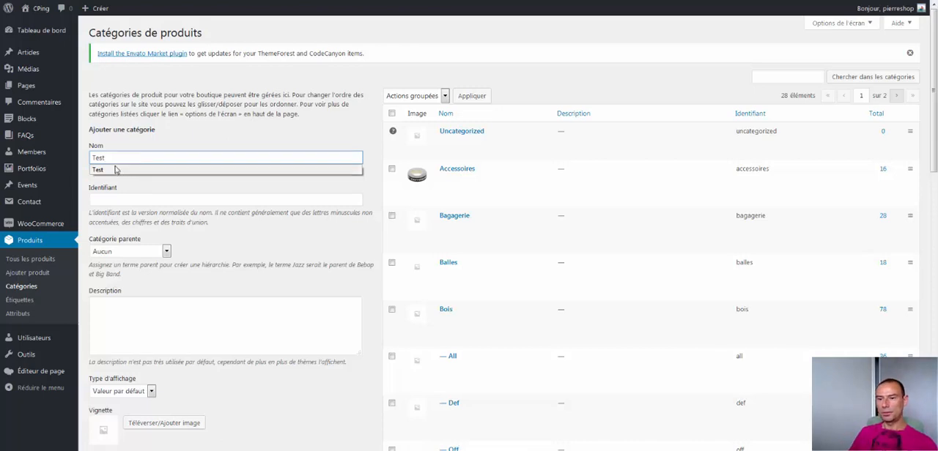
{"action": "left_click", "coordinate": [115, 170]}
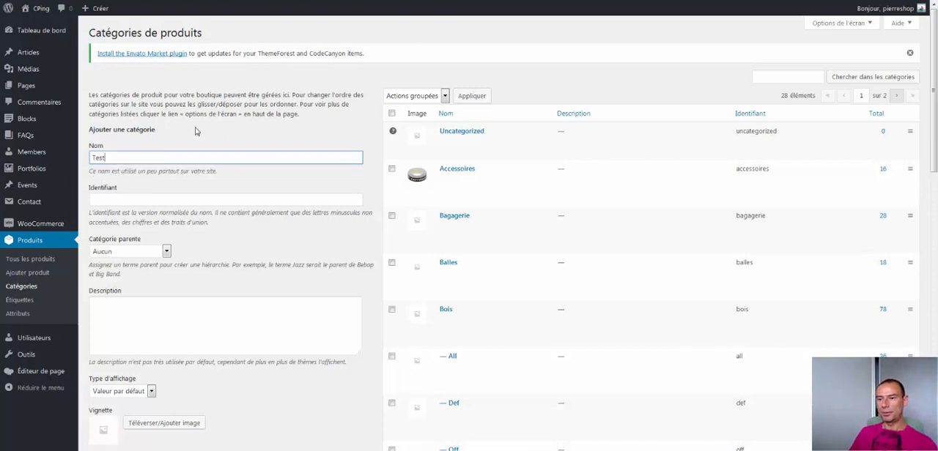
{"action": "left_click", "coordinate": [121, 252]}
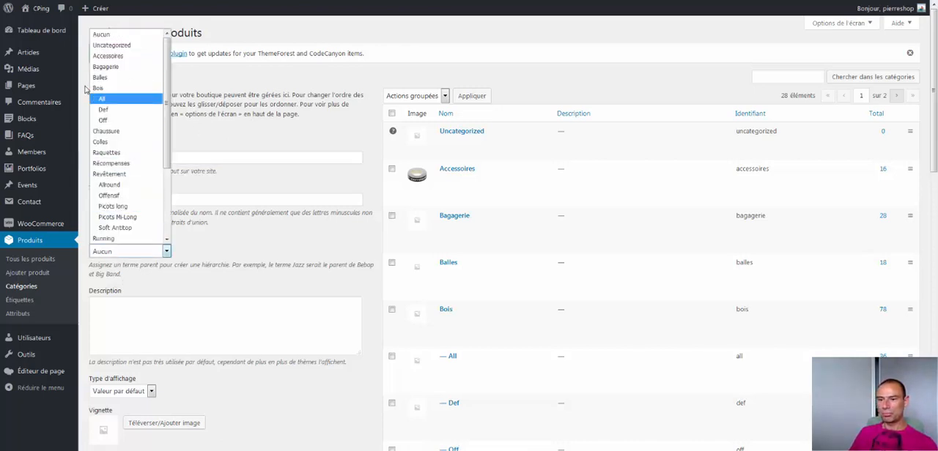
{"action": "left_click", "coordinate": [198, 256]}
{"action": "scroll", "coordinate": [219, 263], "scroll_direction": "down", "scroll_amount": 3}
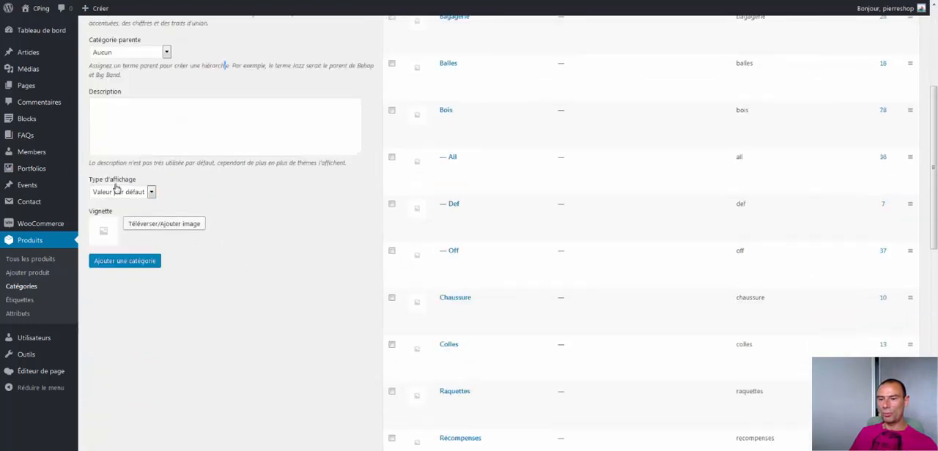
{"action": "left_click", "coordinate": [113, 266]}
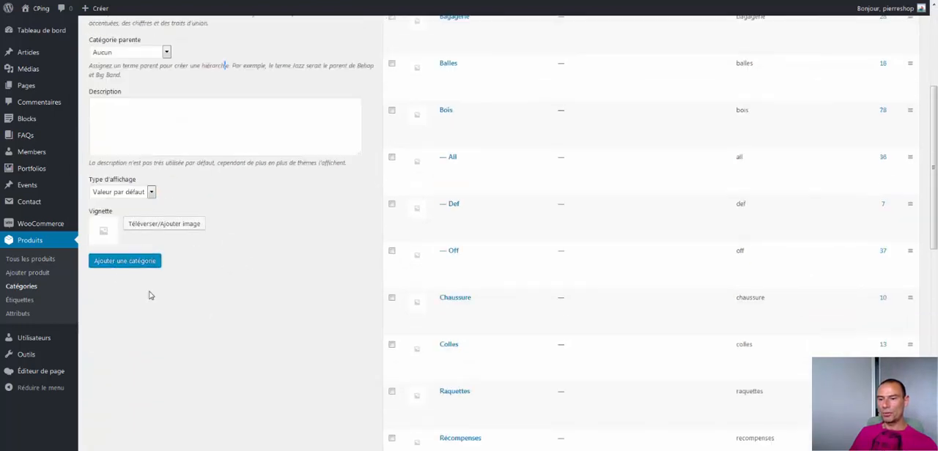
{"action": "scroll", "coordinate": [747, 219], "scroll_direction": "up", "scroll_amount": 3}
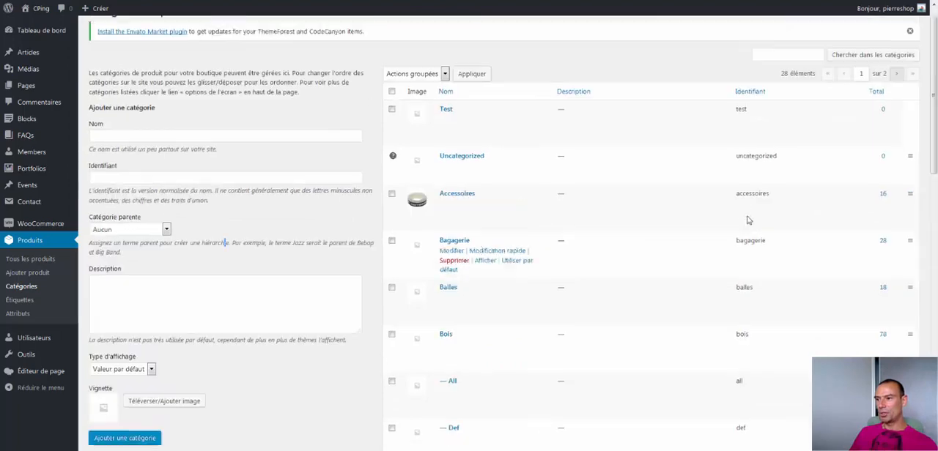
{"action": "scroll", "coordinate": [749, 220], "scroll_direction": "up", "scroll_amount": 1}
Delete the Test product category from the list and confirm the deletion
{"action": "mouse_move", "coordinate": [448, 133]}
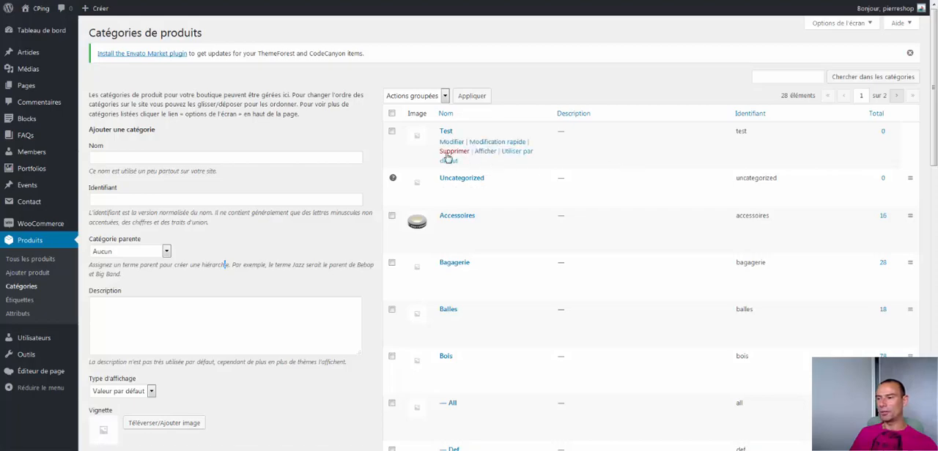
{"action": "left_click", "coordinate": [450, 152]}
{"action": "left_click", "coordinate": [509, 184]}
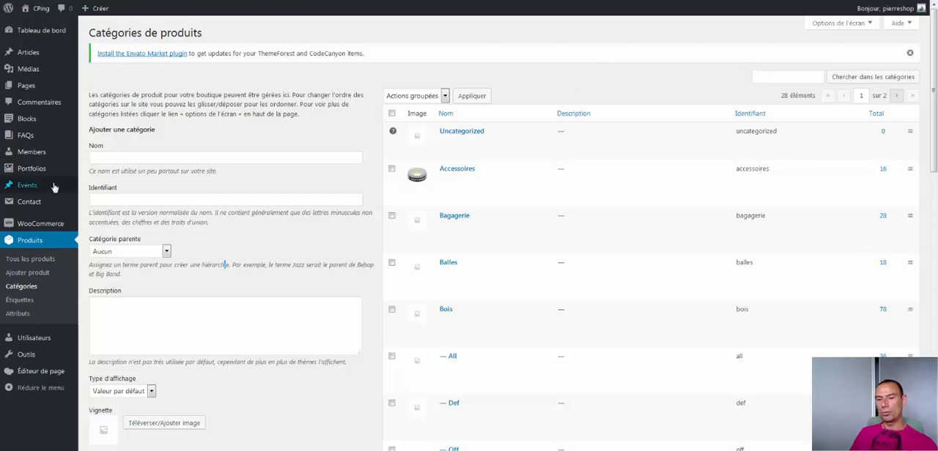
Open the product FLEX APPEAL 2.0 SKECHERS (Copie) from the list of all products and examine its assigned product categories
{"action": "left_click", "coordinate": [10, 255]}
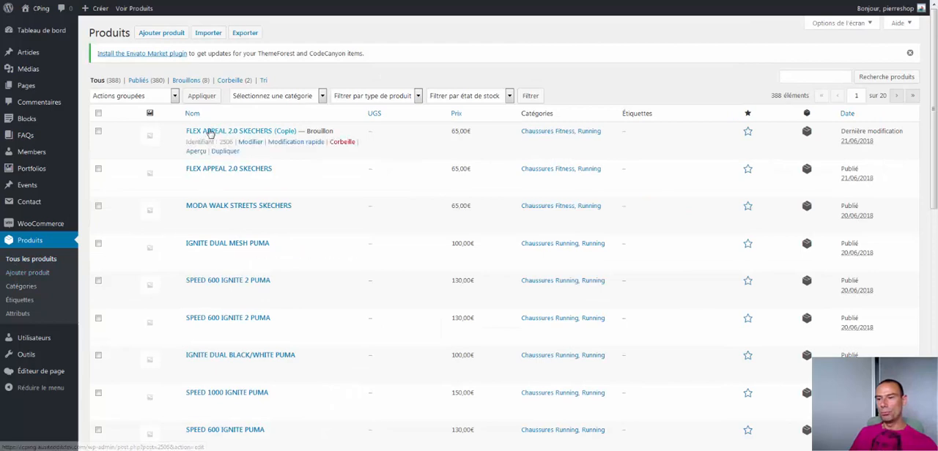
{"action": "left_click", "coordinate": [212, 132]}
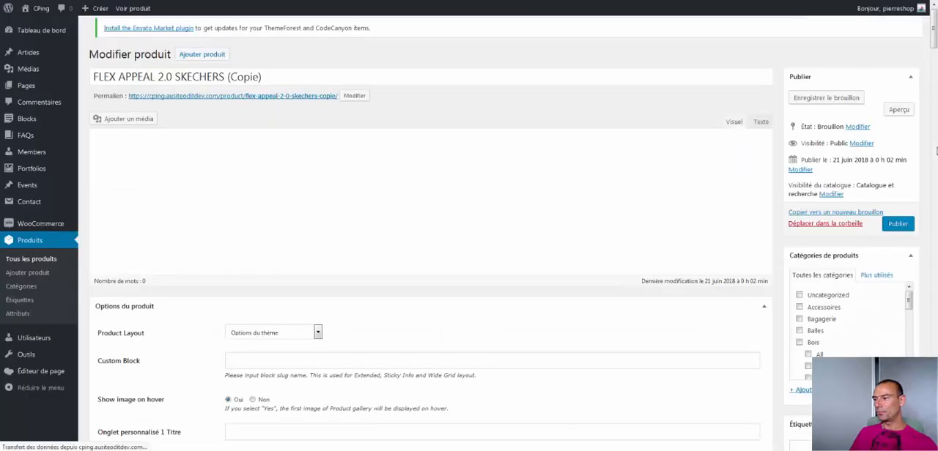
{"action": "scroll", "coordinate": [935, 131], "scroll_direction": "down", "scroll_amount": 3}
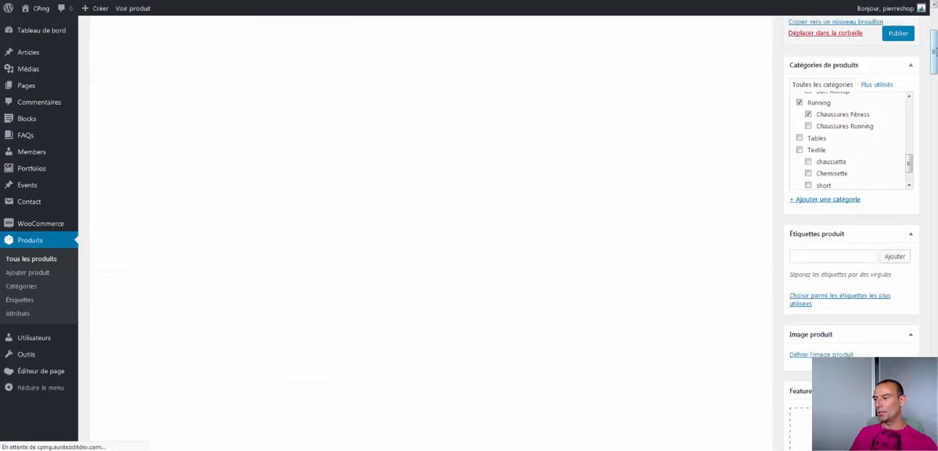
{"action": "scroll", "coordinate": [935, 45], "scroll_direction": "up", "scroll_amount": 3}
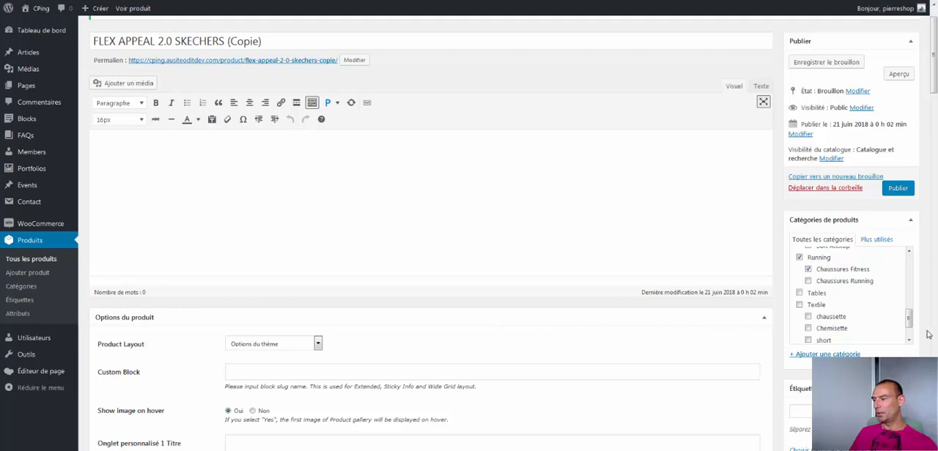
{"action": "scroll", "coordinate": [912, 306], "scroll_direction": "up", "scroll_amount": 5}
{"action": "scroll", "coordinate": [911, 306], "scroll_direction": "down", "scroll_amount": 1}
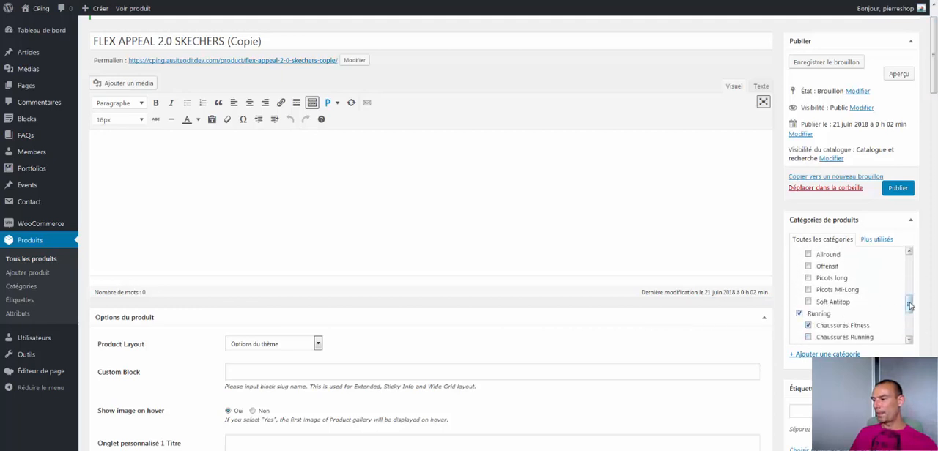
{"action": "left_click_drag", "start_coordinate": [910, 306], "coordinate": [911, 310]}
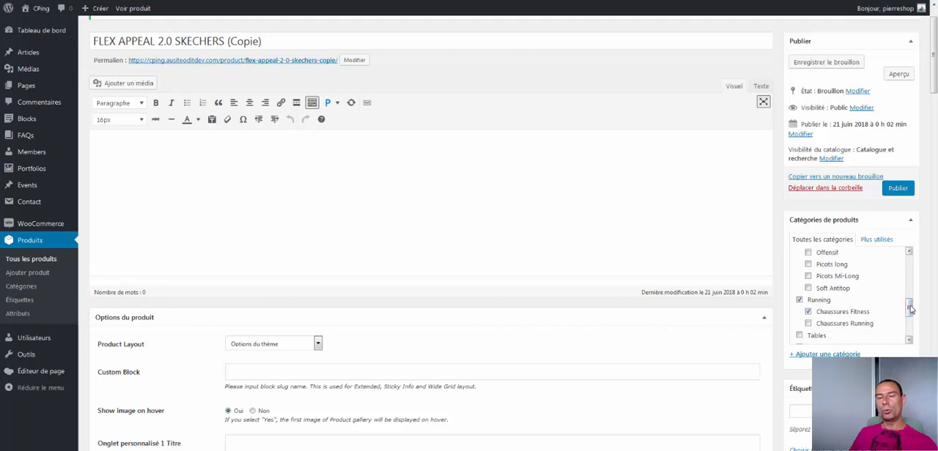